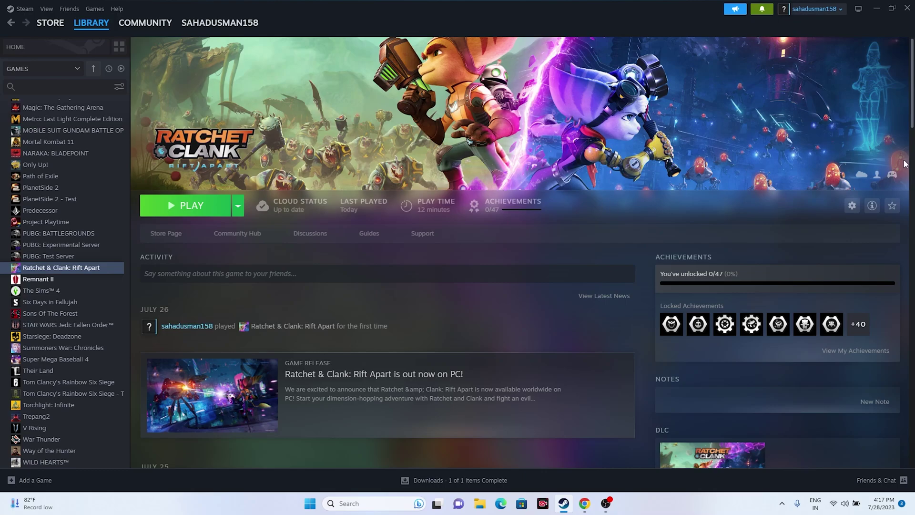
Minimize Steam and view the list of other troubleshooters in the Windows system settings, including the Audio one
click(876, 9)
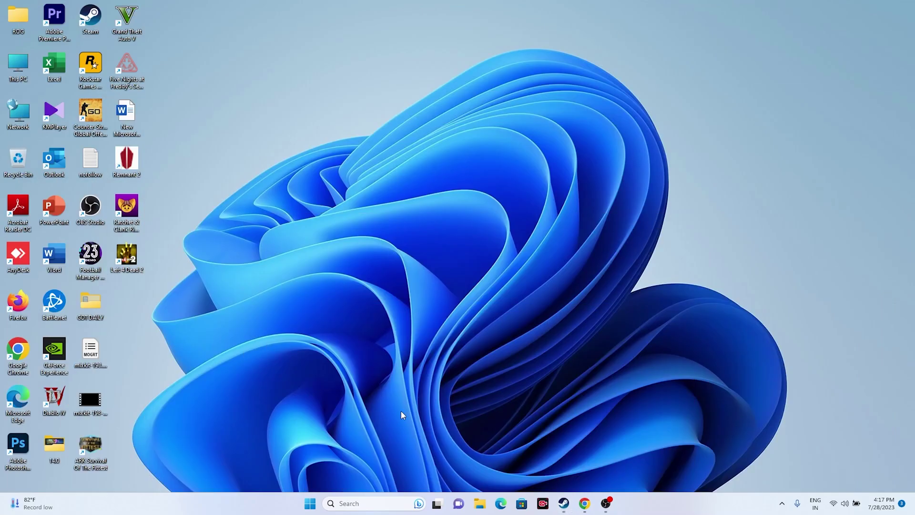
click(371, 502)
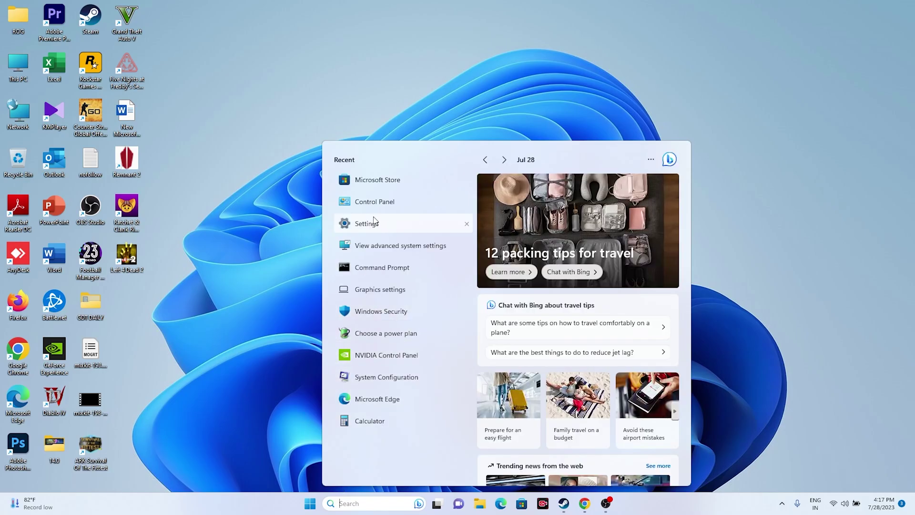
click(374, 222)
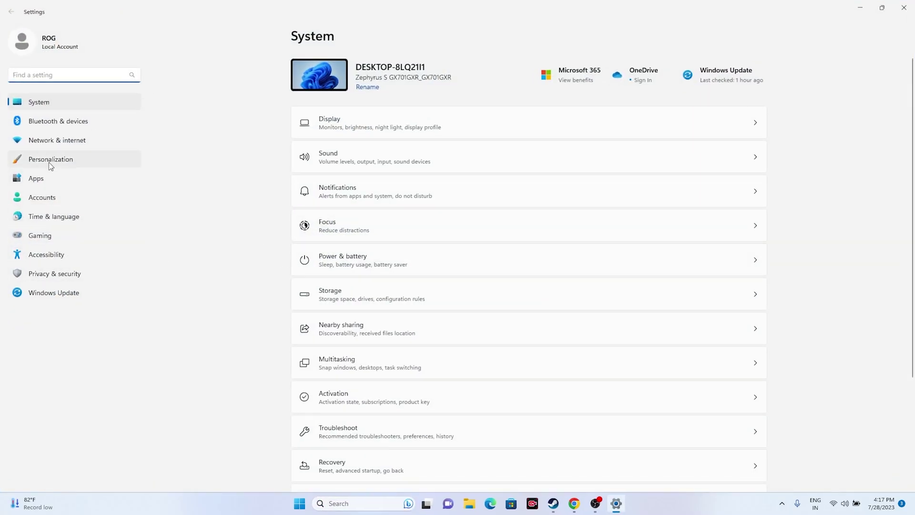
scroll(787, 283, down, 3)
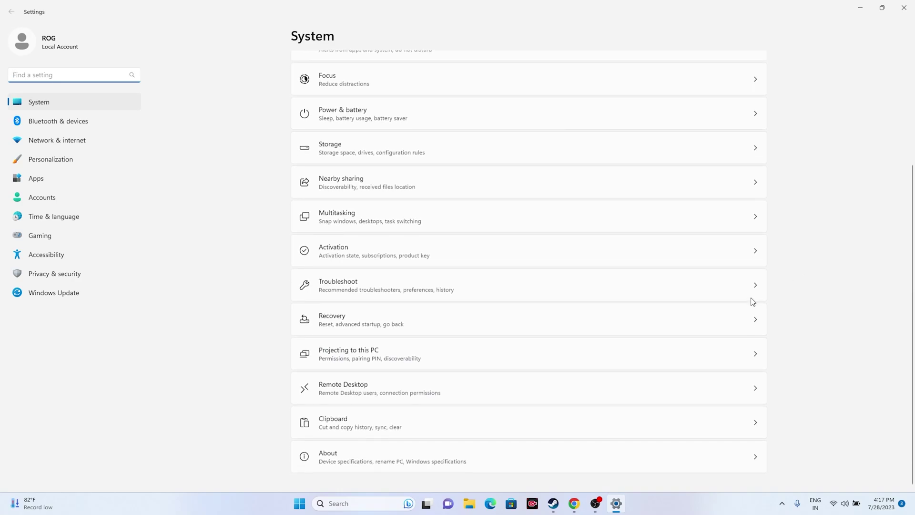
click(384, 293)
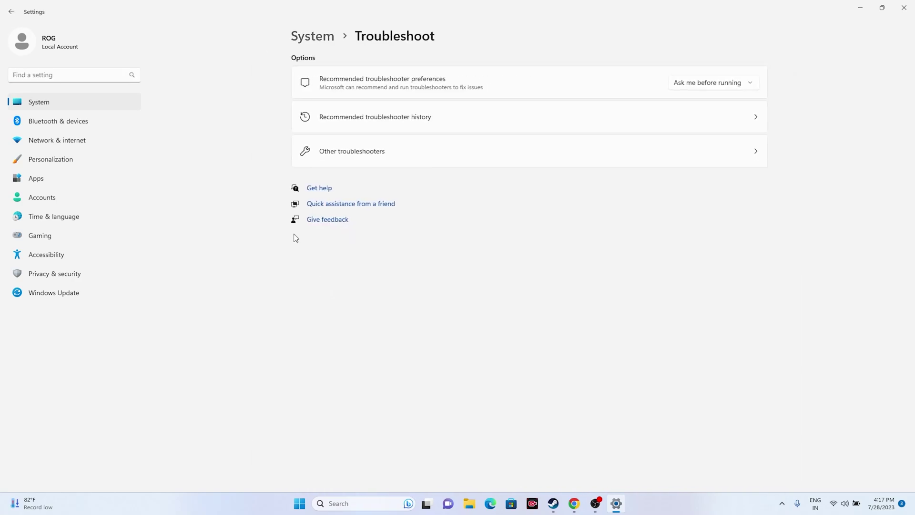
click(352, 151)
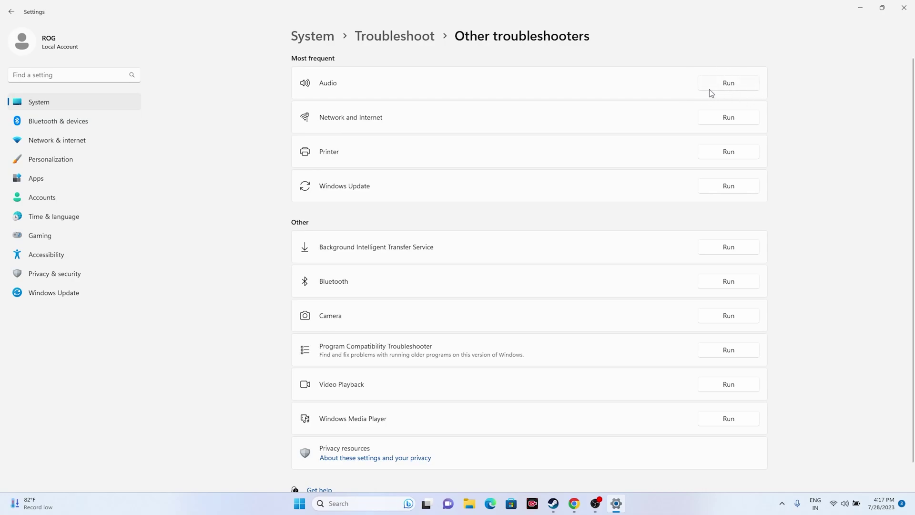
click(904, 8)
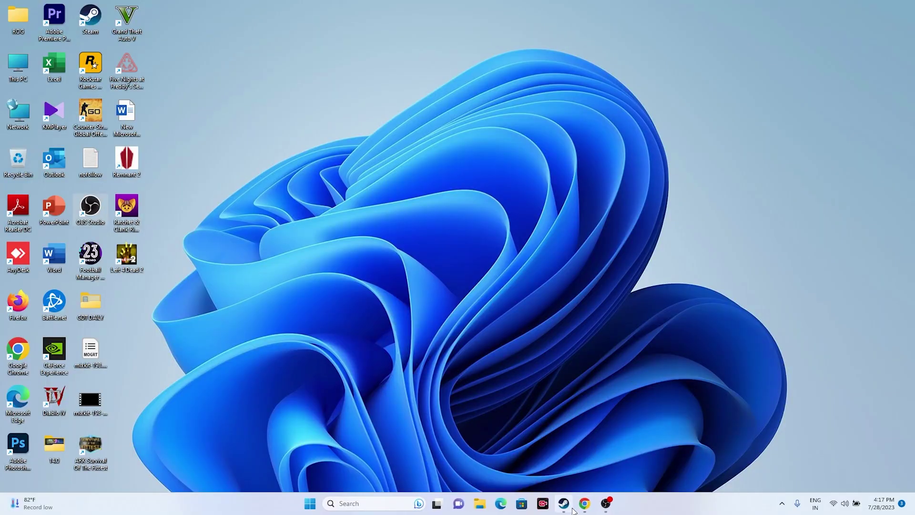
Switch to Steam to view its client menu with the Exit option, and reopen Steam from the desktop
click(559, 507)
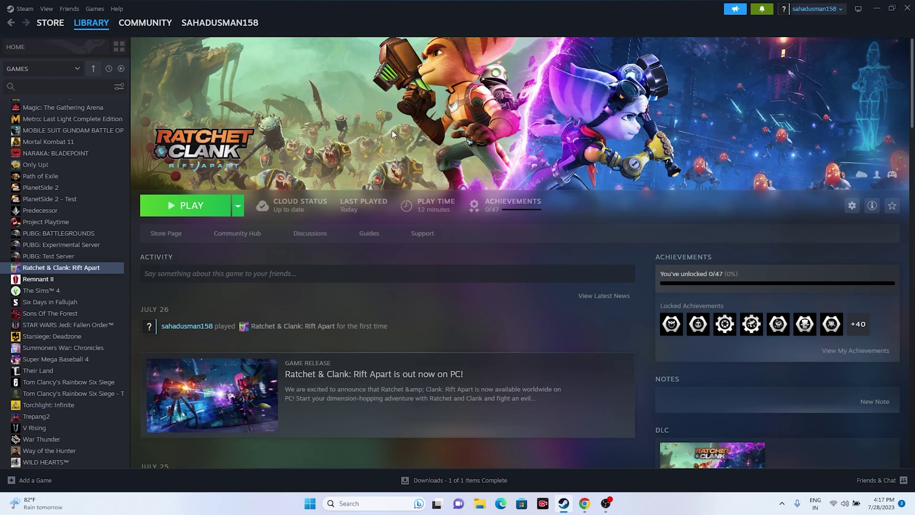
click(22, 10)
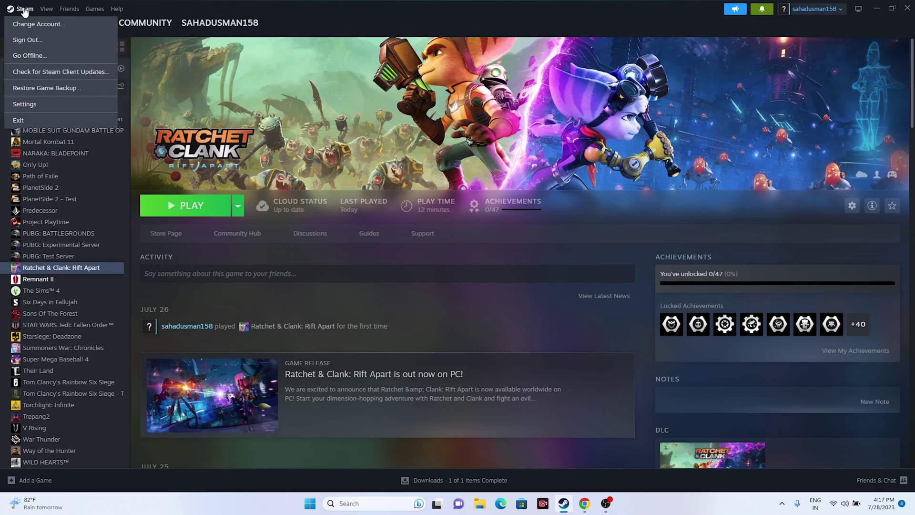
click(351, 128)
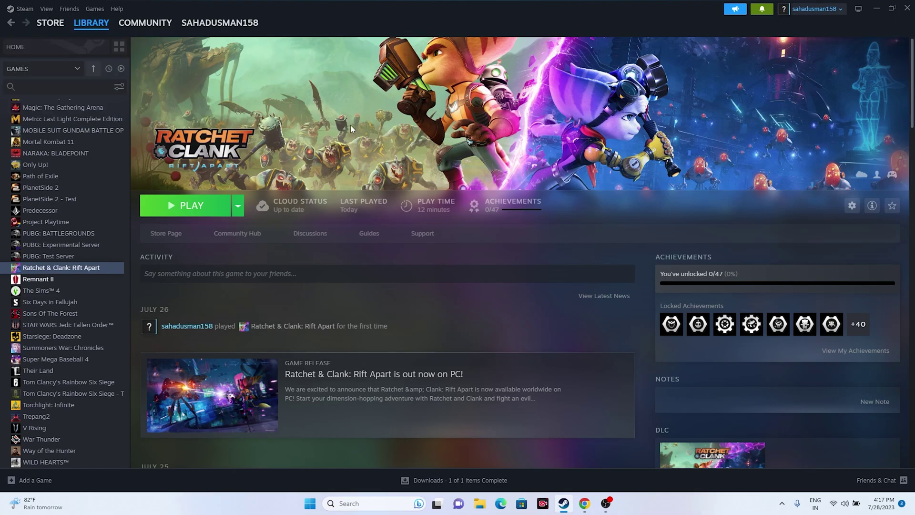
click(875, 8)
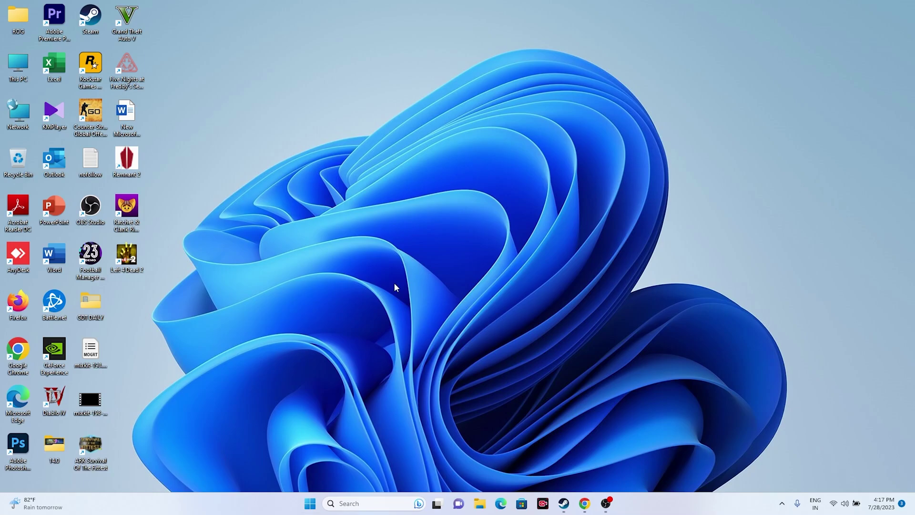
double_click(88, 25)
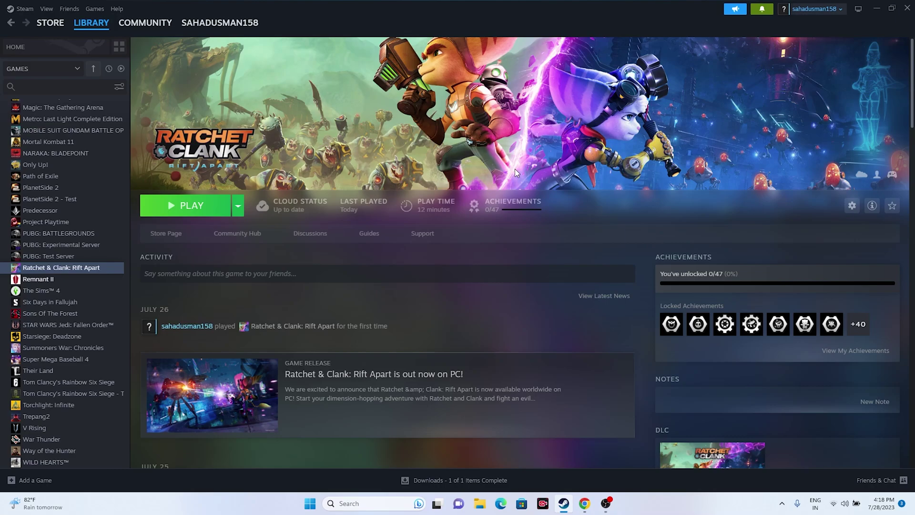
Raise the Windows output volume to its maximum in the quick settings
click(842, 509)
click(774, 443)
drag(774, 444, 766, 444)
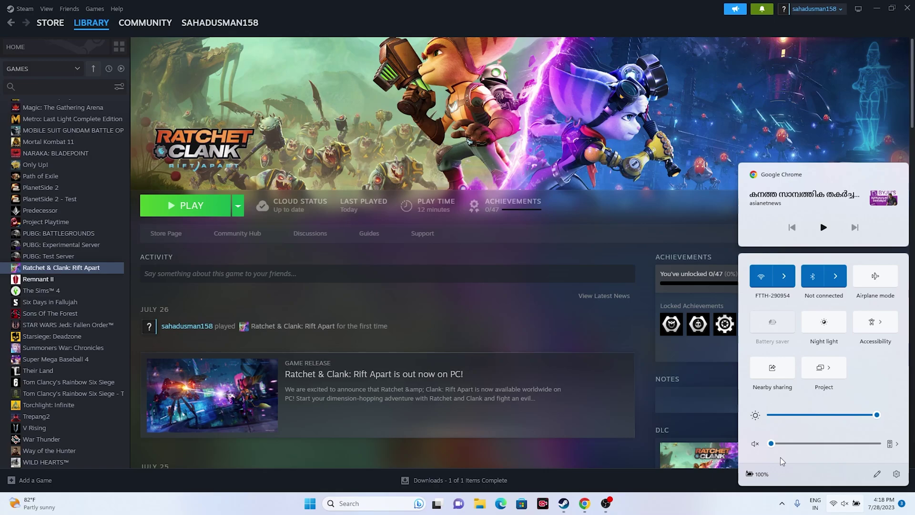
drag(790, 444, 882, 458)
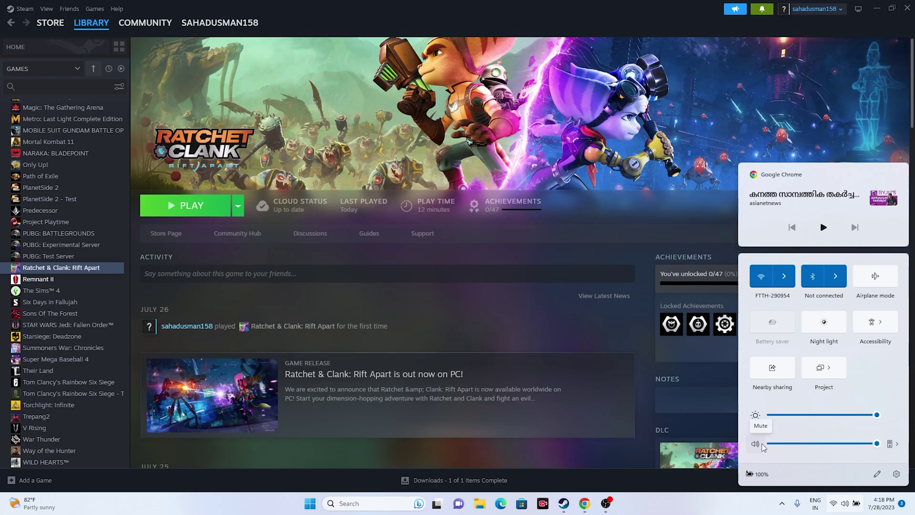
click(695, 420)
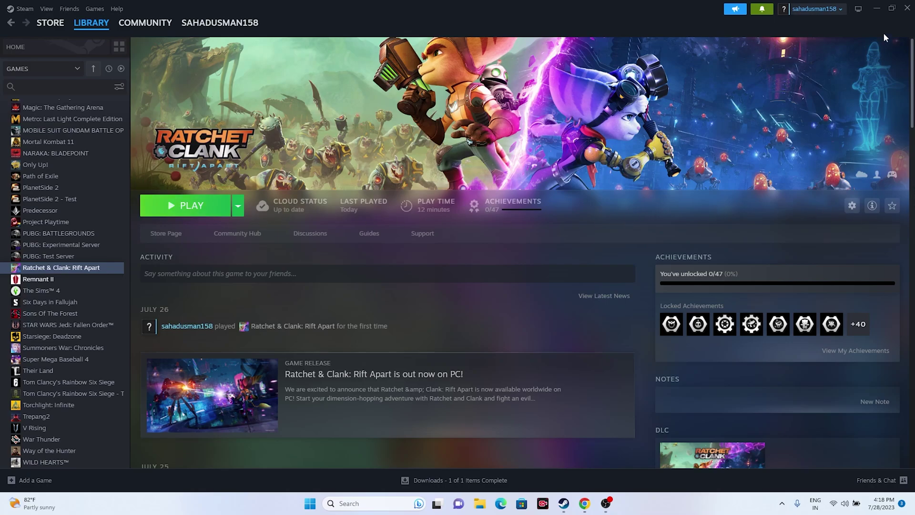
Raise the microphone input volume to its maximum in the Windows Sound settings and close Settings
click(845, 504)
click(895, 474)
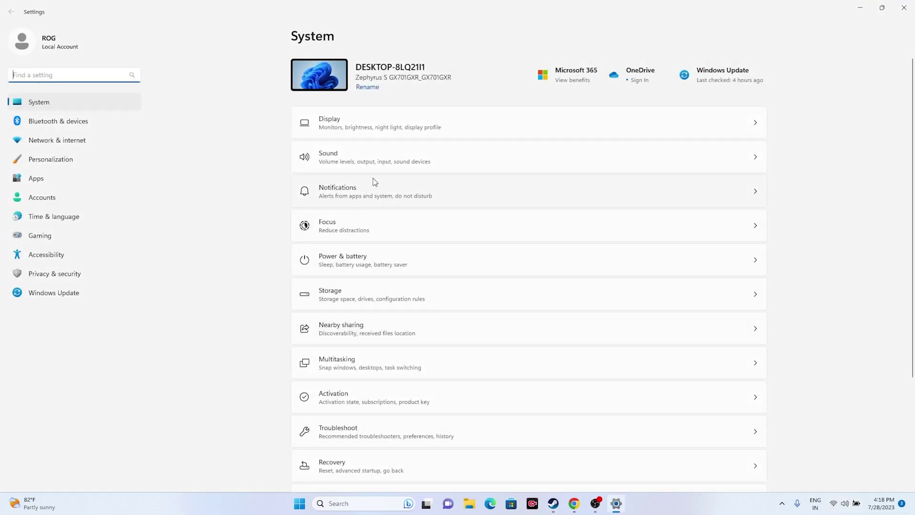
click(364, 167)
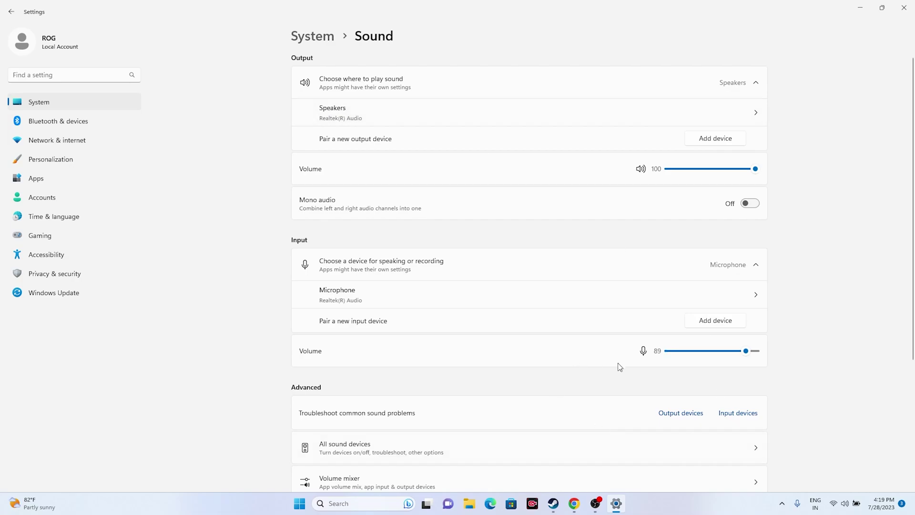
drag(746, 352, 778, 358)
click(903, 7)
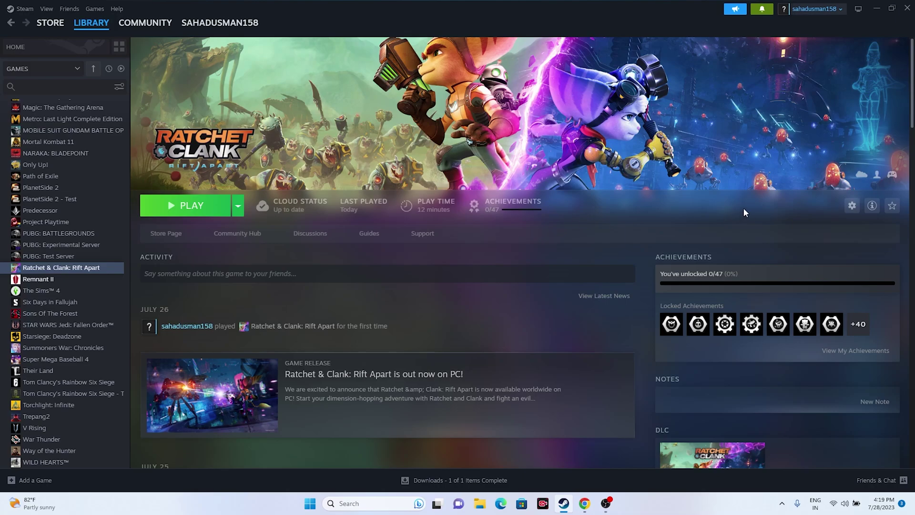
Open the Sound playback devices from Control Panel's Hardware and Sound category and check the general properties of the Speakers
click(876, 9)
click(371, 503)
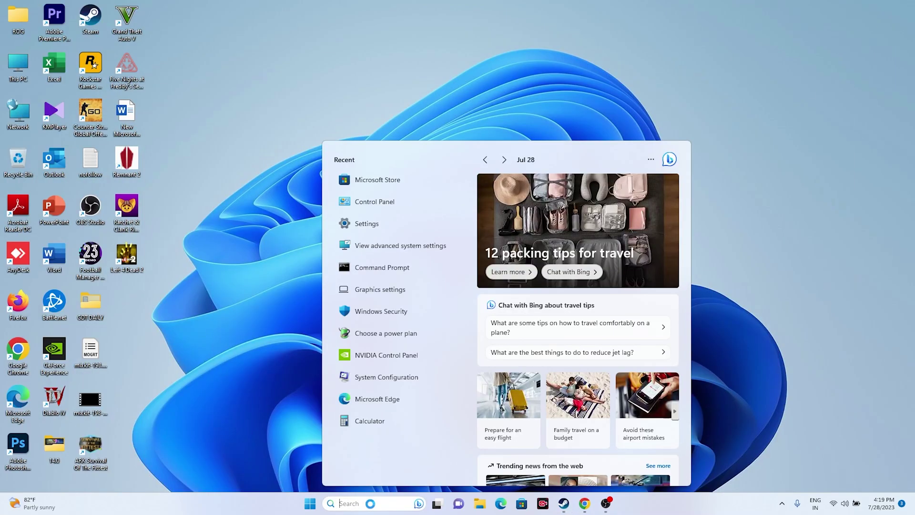
click(385, 209)
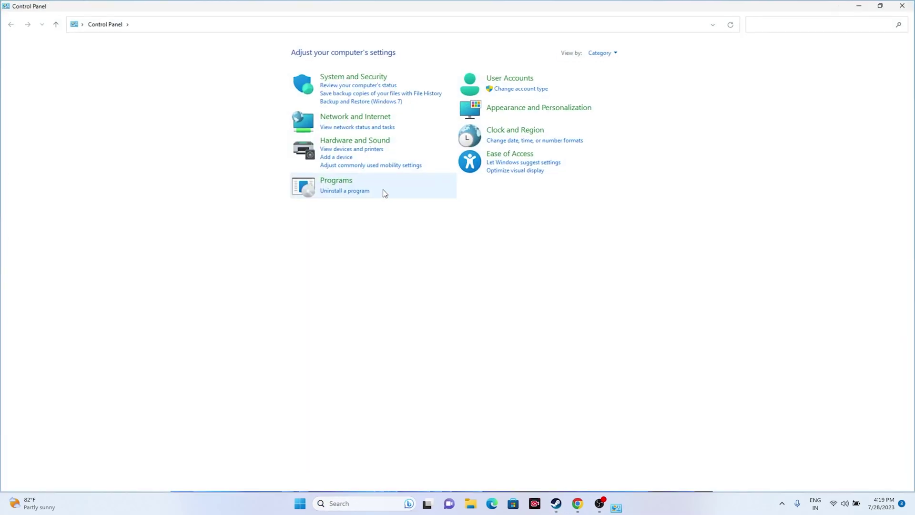
click(360, 141)
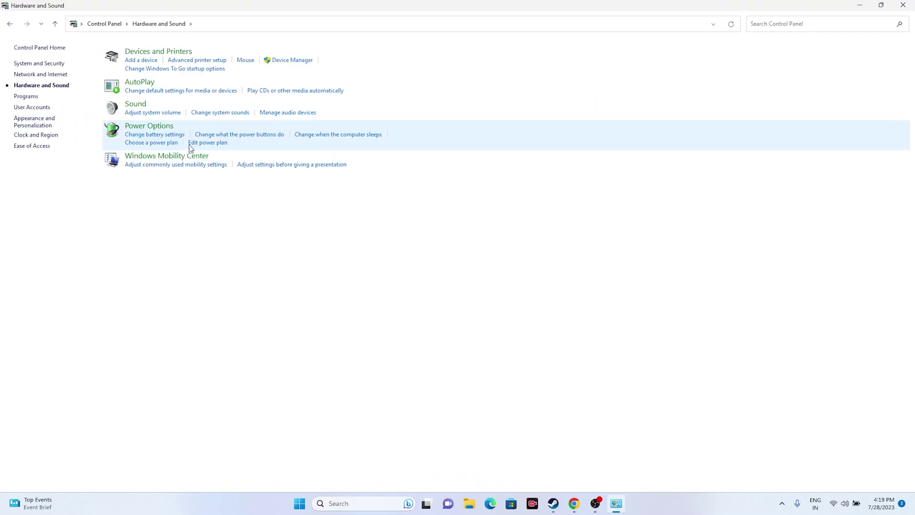
click(136, 104)
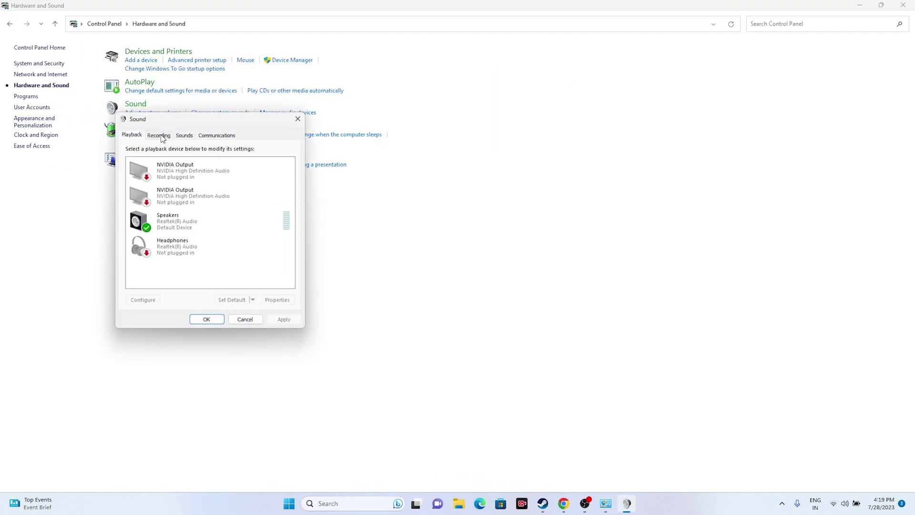
double_click(176, 220)
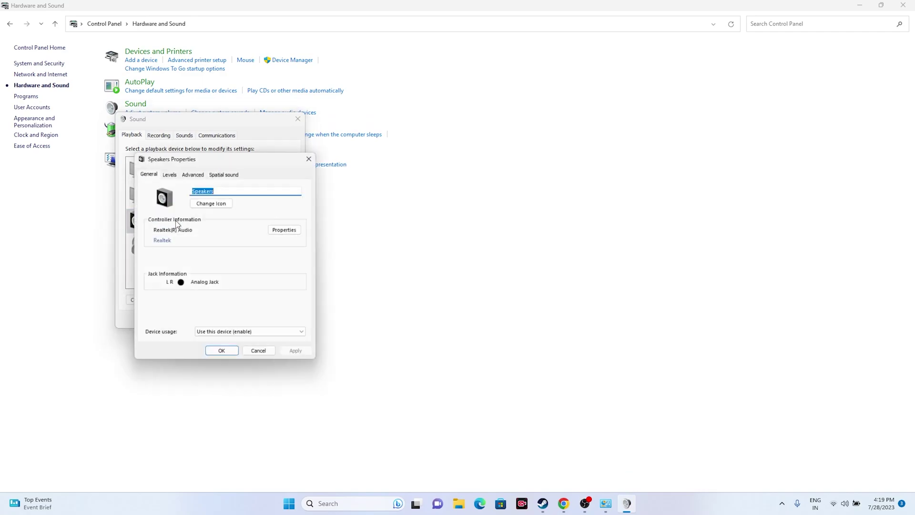
click(314, 155)
Set the Speakers' default format to 24 bit, 48000 Hz (Studio Quality), confirm, and close the Sound dialog
right_click(163, 220)
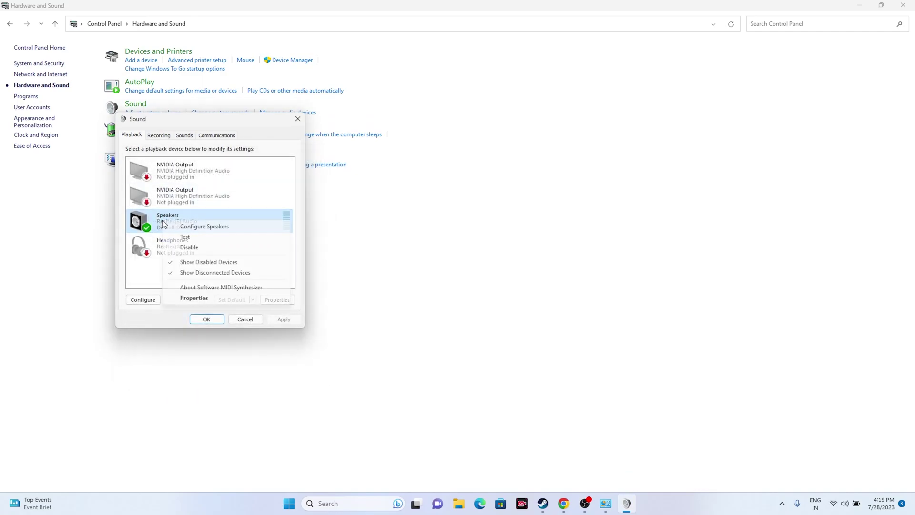
click(193, 298)
click(169, 172)
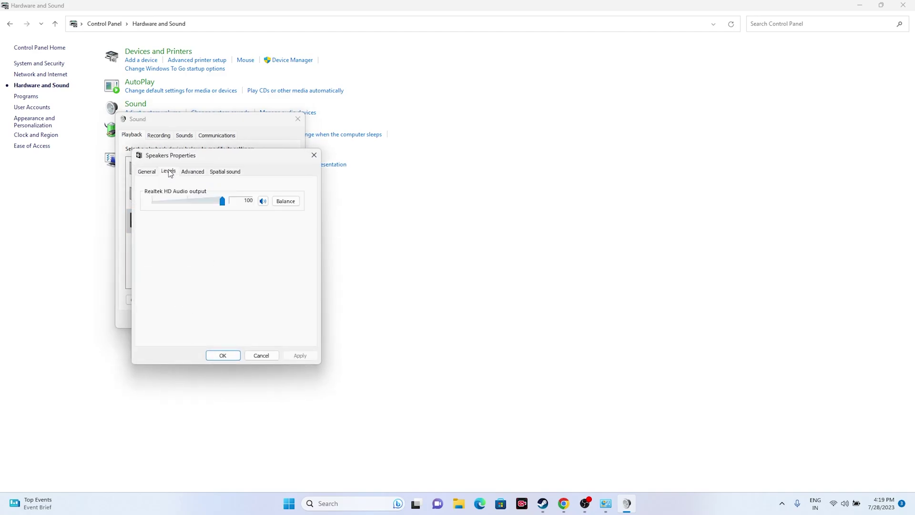
click(193, 172)
click(172, 219)
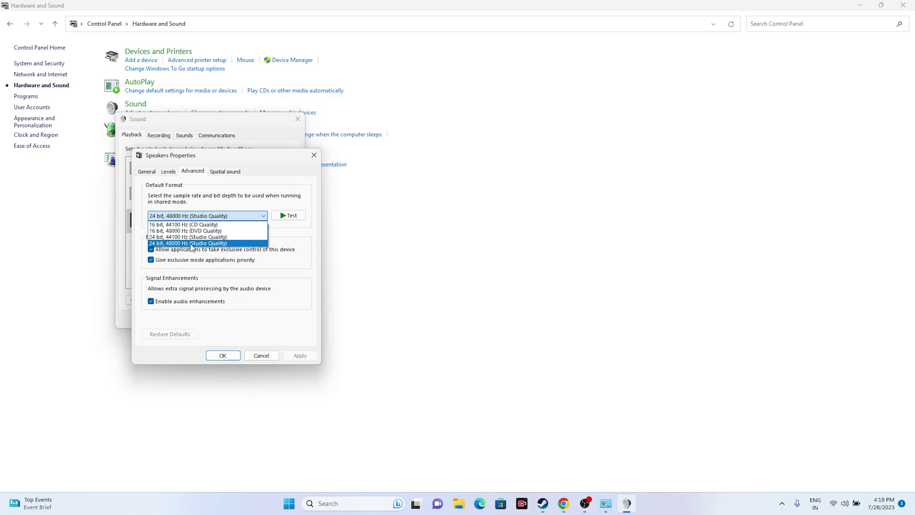
click(224, 356)
click(224, 357)
click(297, 119)
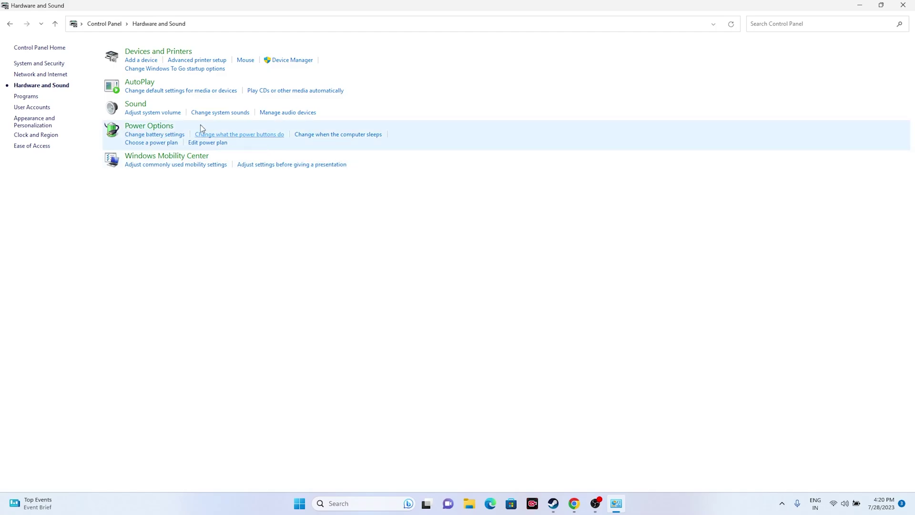
Choose the spatial sound format in the properties of the Speakers playback device, confirm it, and close the Sound dialog and Control Panel
click(136, 104)
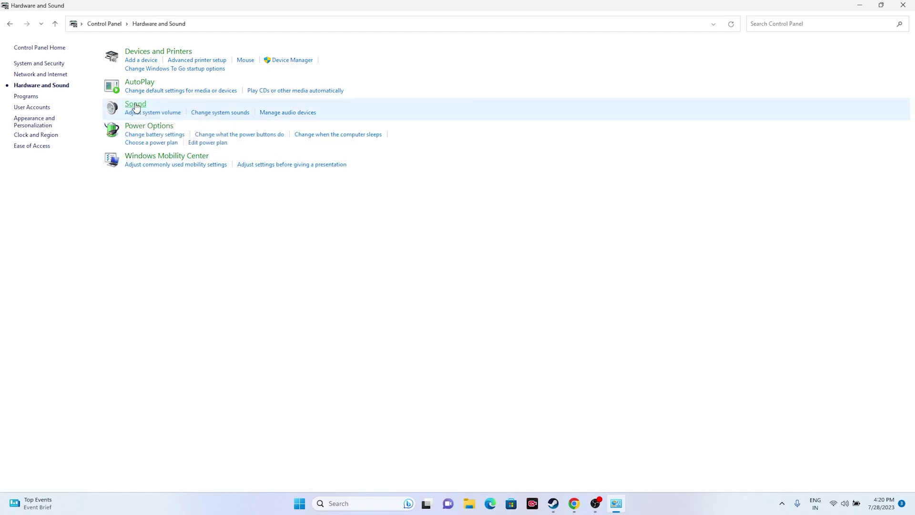
right_click(135, 102)
click(78, 124)
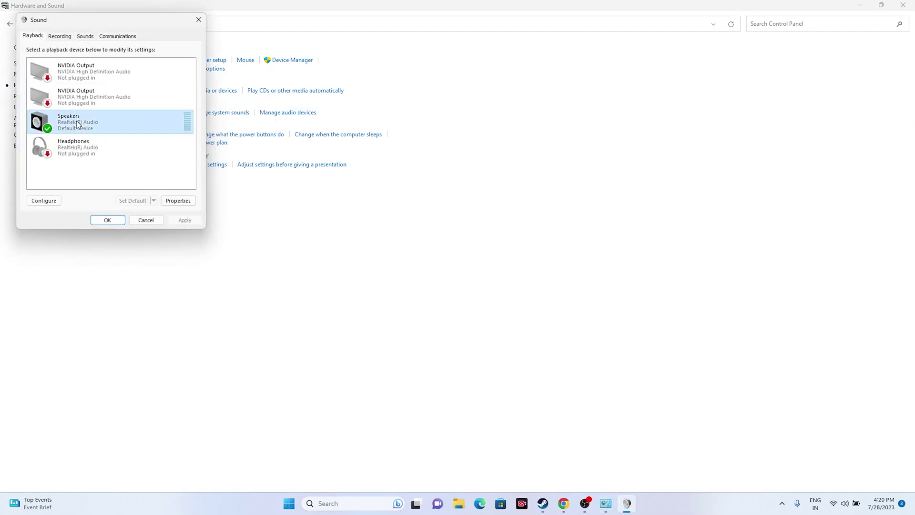
right_click(83, 122)
click(122, 199)
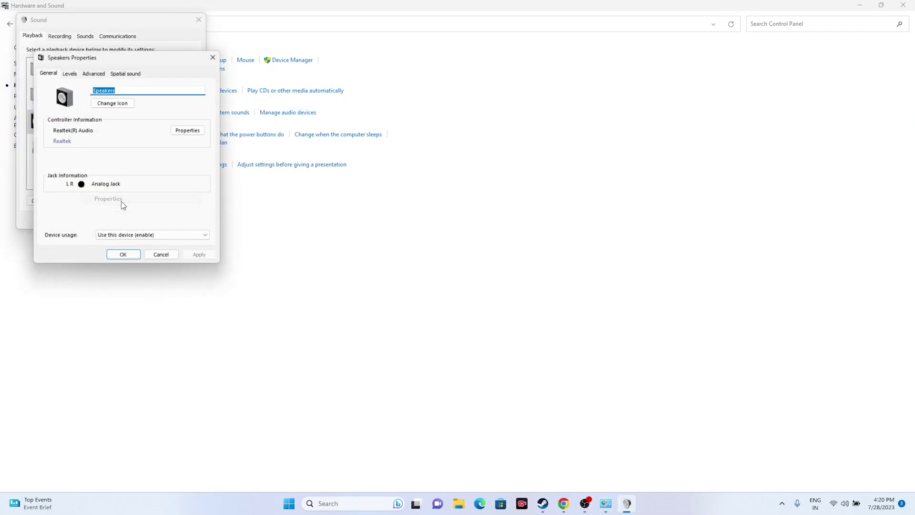
click(126, 74)
click(79, 119)
click(68, 118)
click(124, 256)
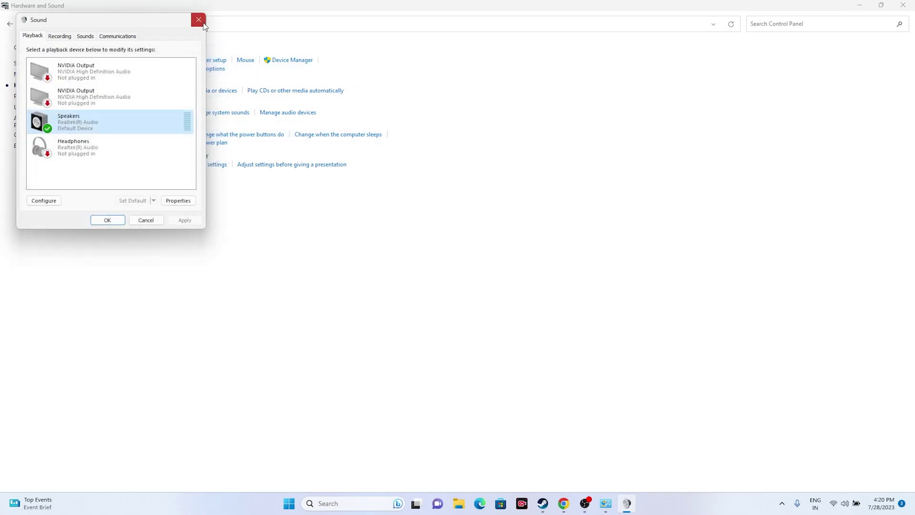
click(200, 21)
click(902, 4)
click(564, 504)
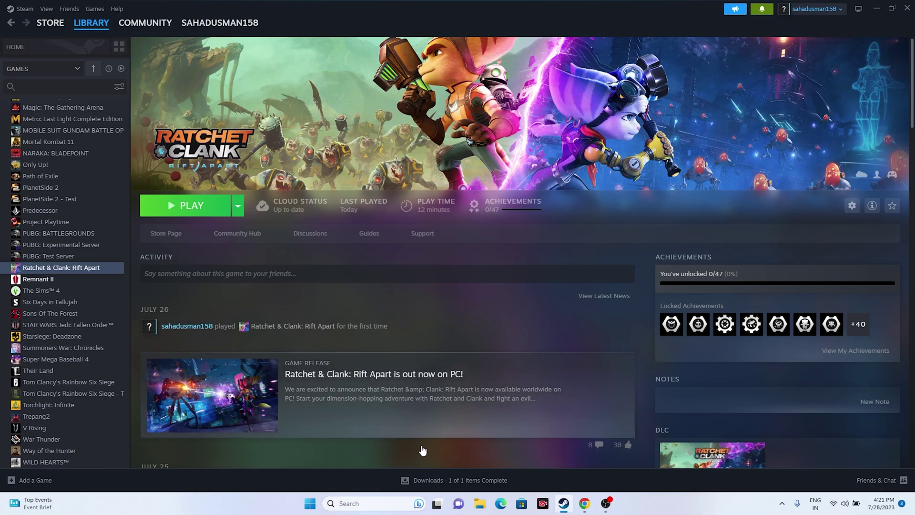
click(361, 505)
click(372, 228)
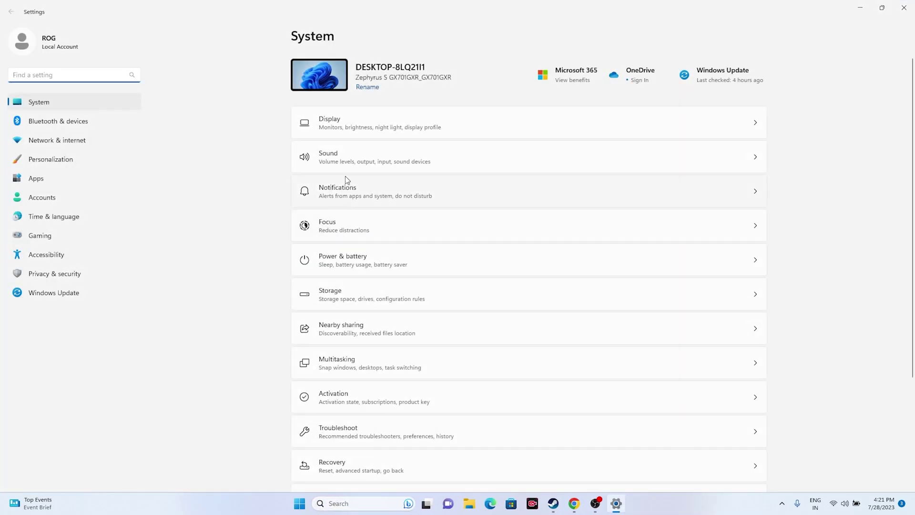
click(904, 7)
Check the options offered for the Speakers in Control Panel's Sound playback devices, and close the Sound dialog and Control Panel
click(362, 504)
click(386, 197)
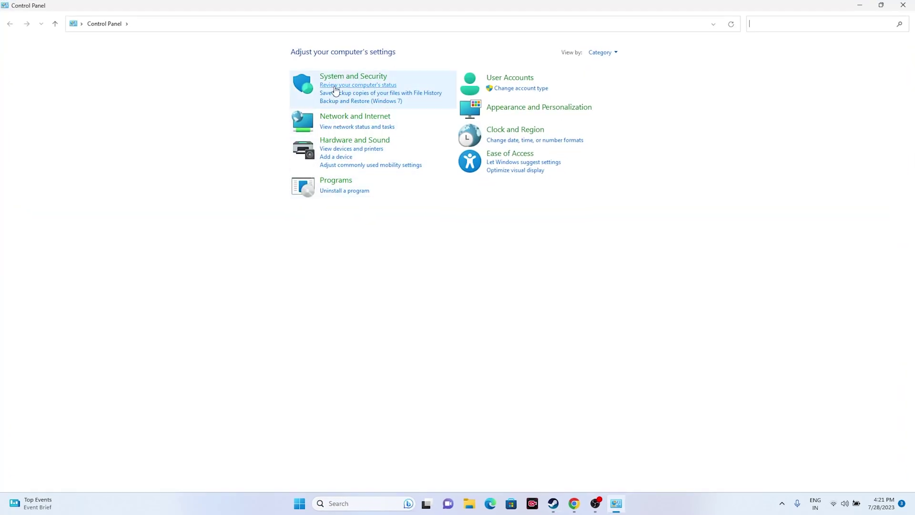
click(347, 141)
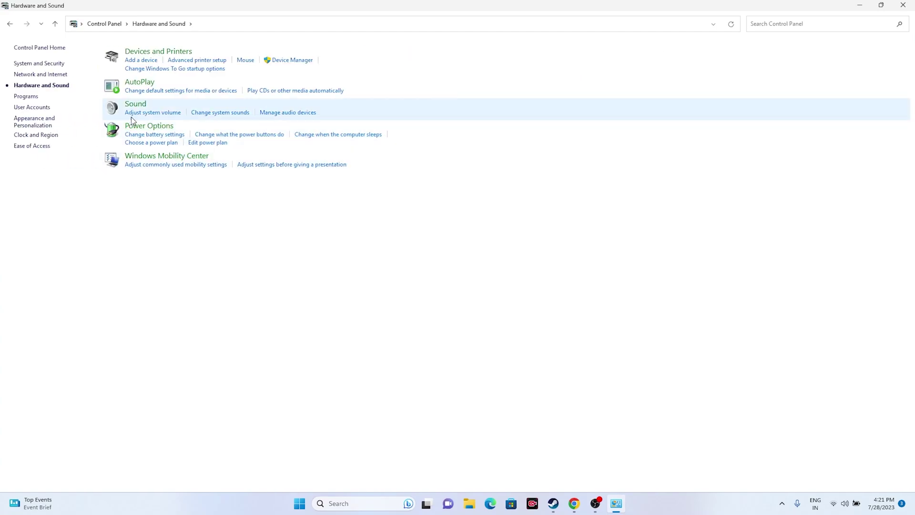
click(132, 105)
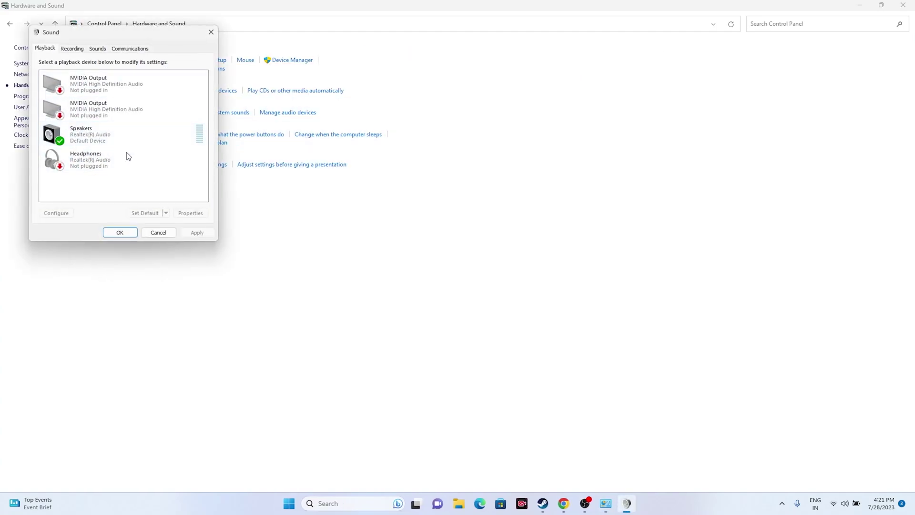
right_click(109, 143)
click(84, 176)
click(211, 32)
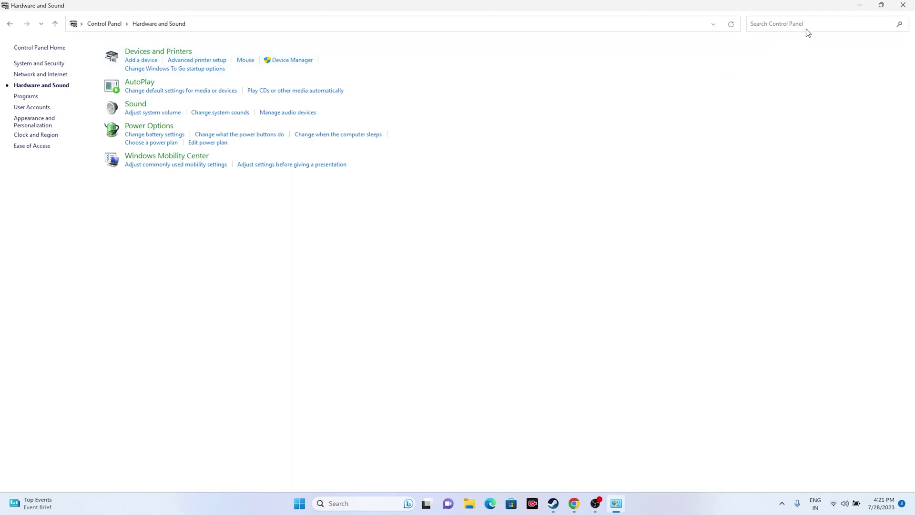
click(903, 5)
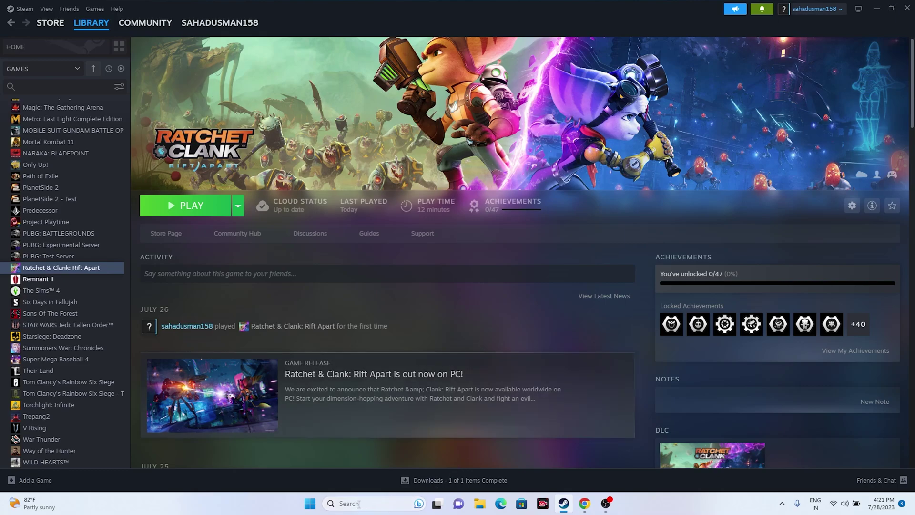
Open Device Manager, collapse Other devices, and expand the Sound, video and game controllers category
right_click(310, 505)
click(311, 291)
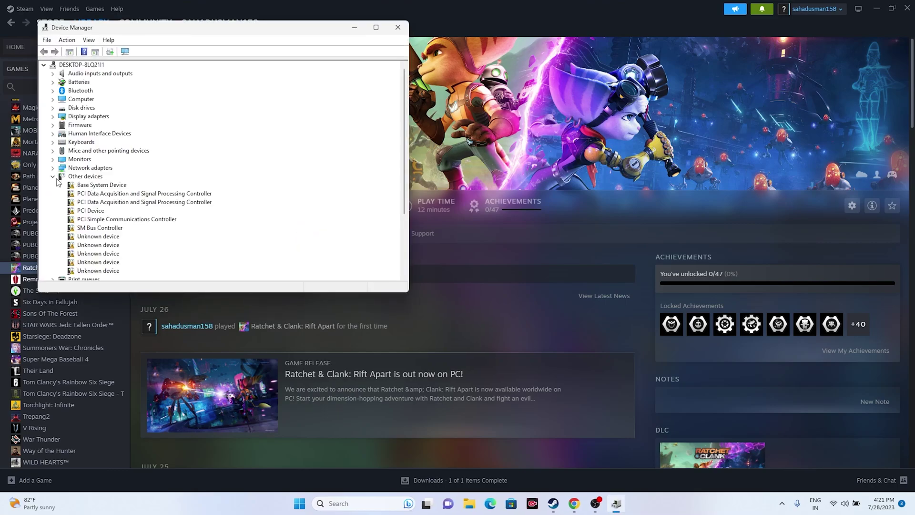
click(54, 177)
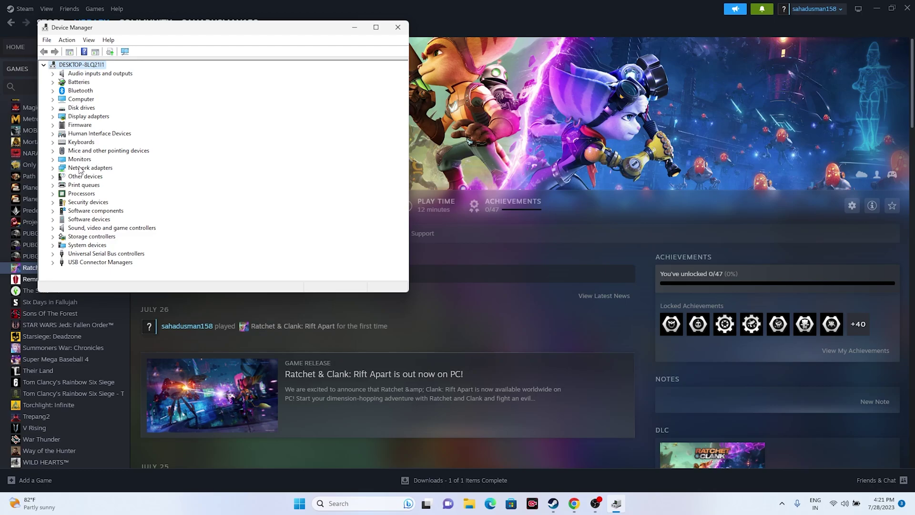
click(53, 227)
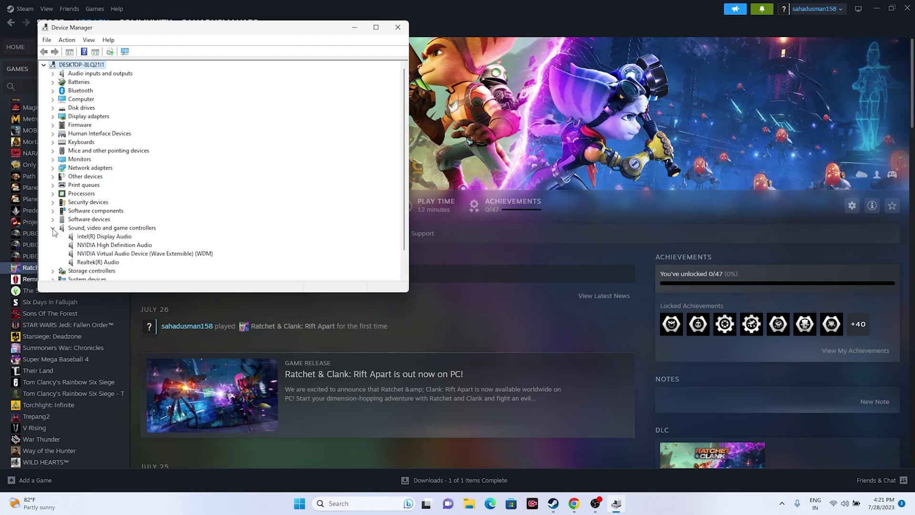
Search automatically for an updated driver for Intel(R) Display Audio, and close the update wizard and Device Manager
right_click(106, 237)
click(122, 244)
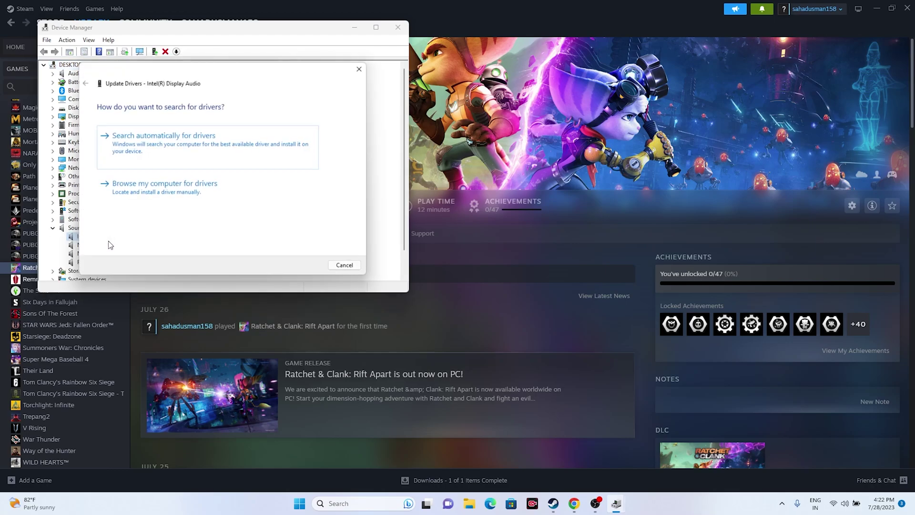
click(147, 149)
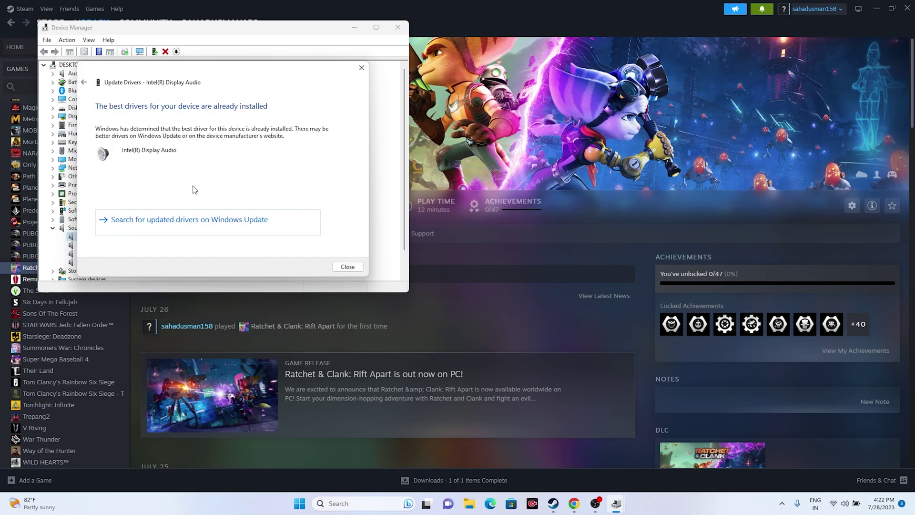
click(362, 68)
click(398, 28)
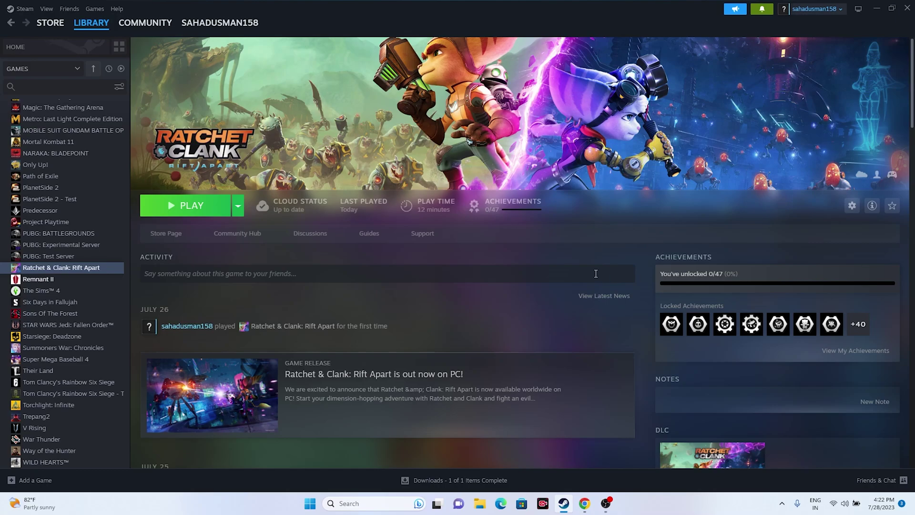
Look up the file integrity verification option in the Installed Files properties of Ratchet & Clank: Rift Apart, and close the properties
right_click(73, 269)
click(98, 343)
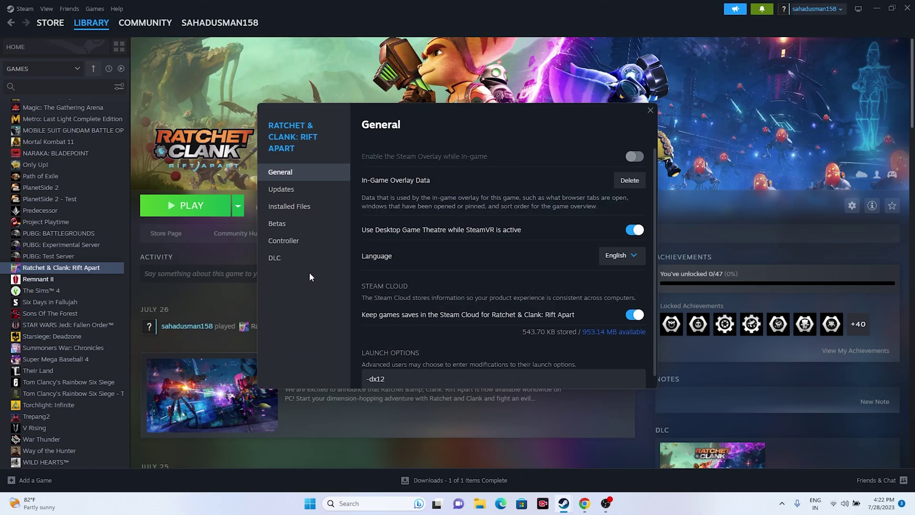
click(303, 215)
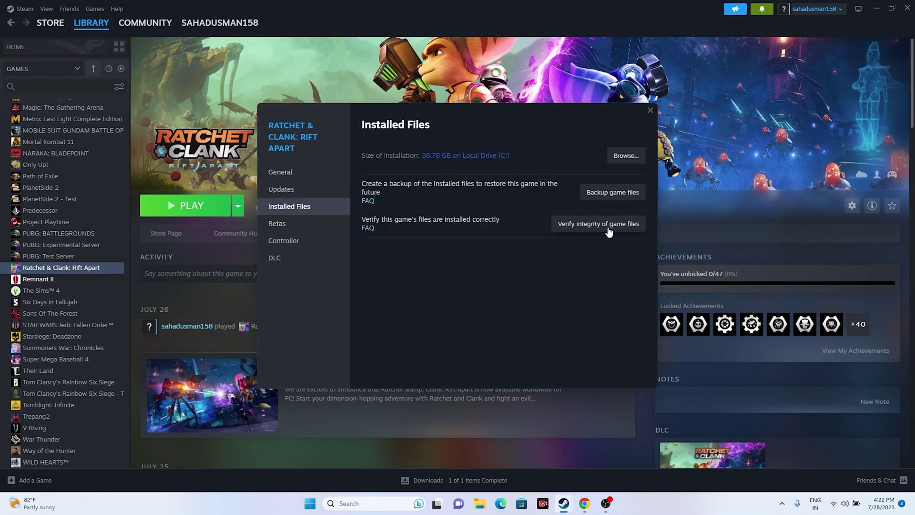
click(709, 136)
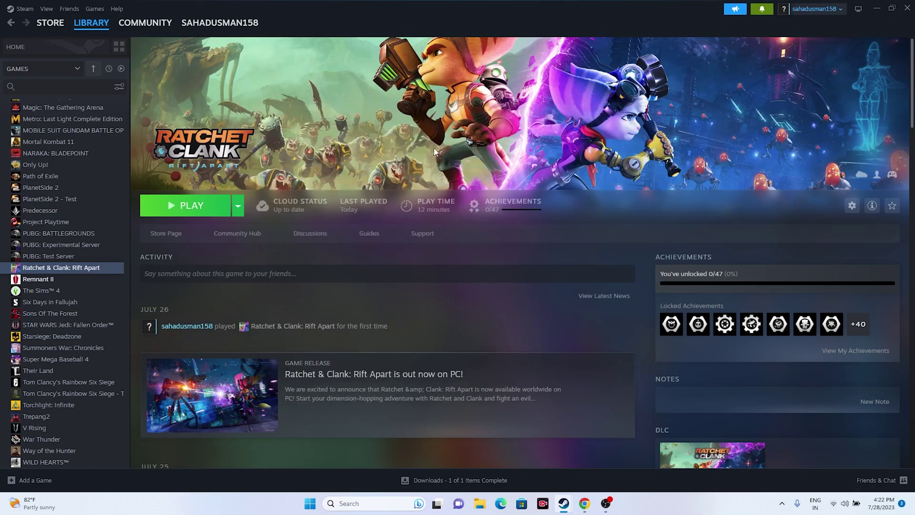